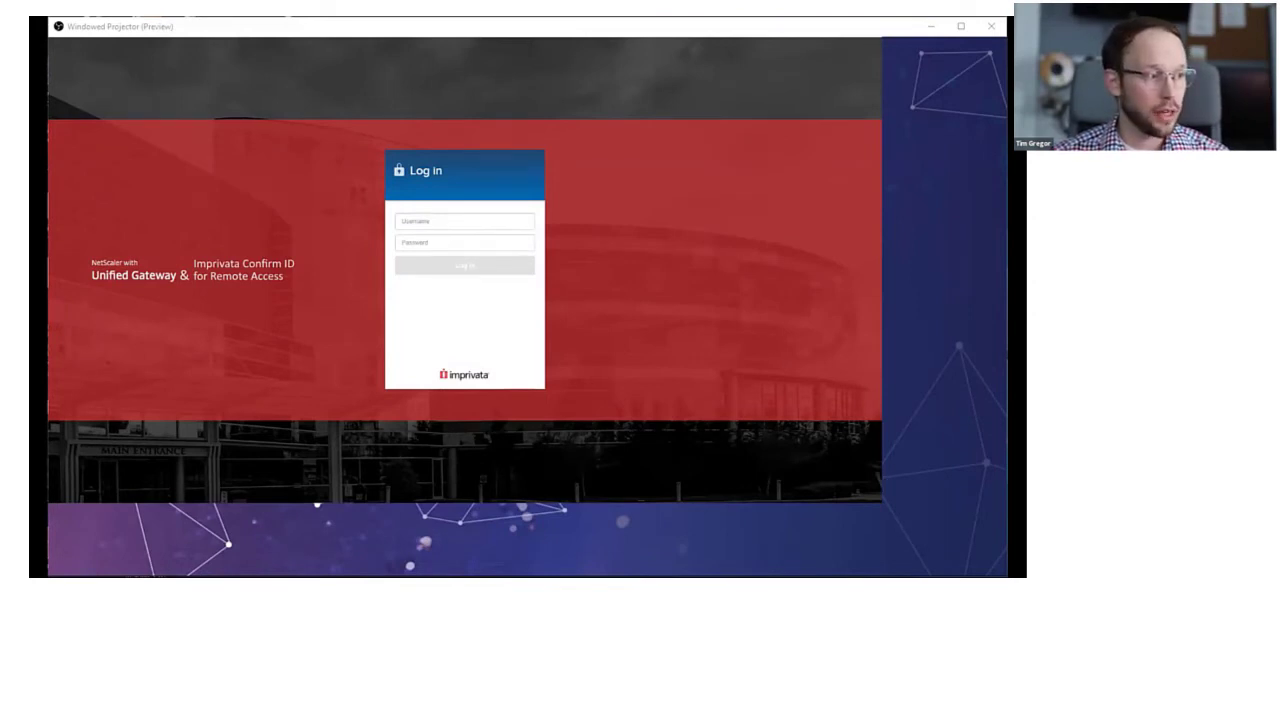
Step: Log in to the NetScaler Gateway remote-access page with the user's imprivatademo username and account password
left_click(498, 224)
key("Tab")
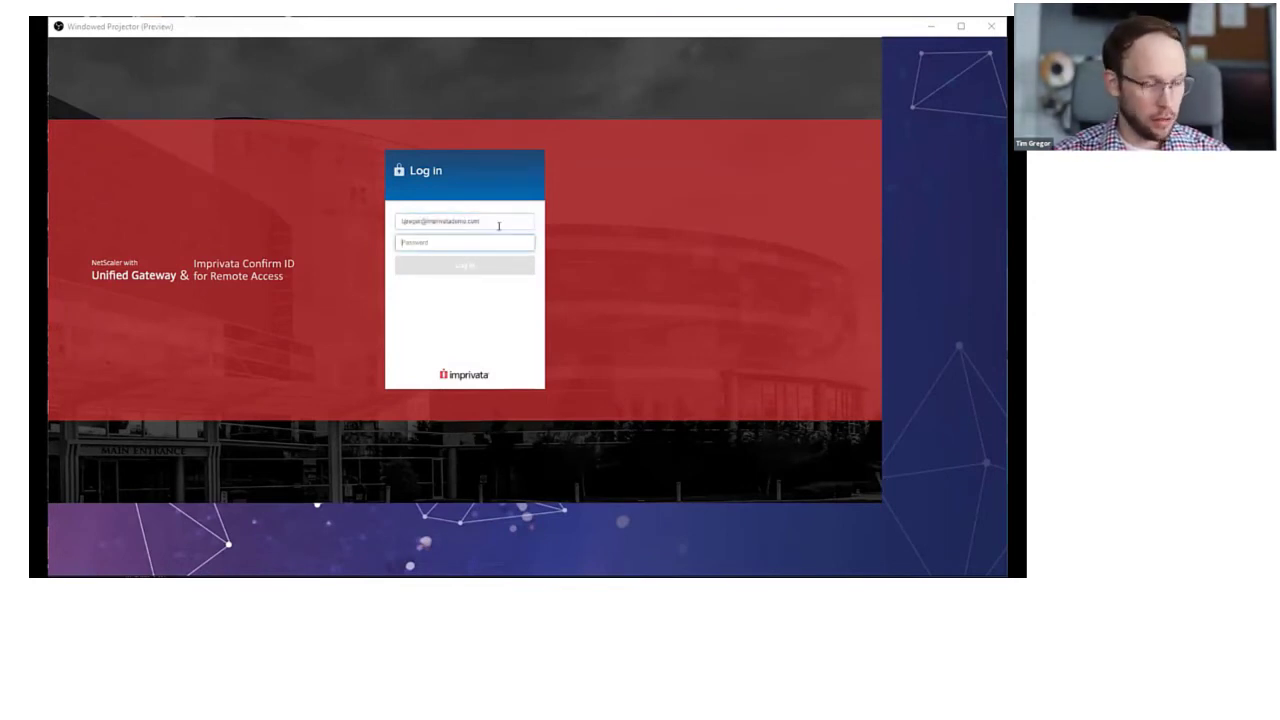
type("•••••••")
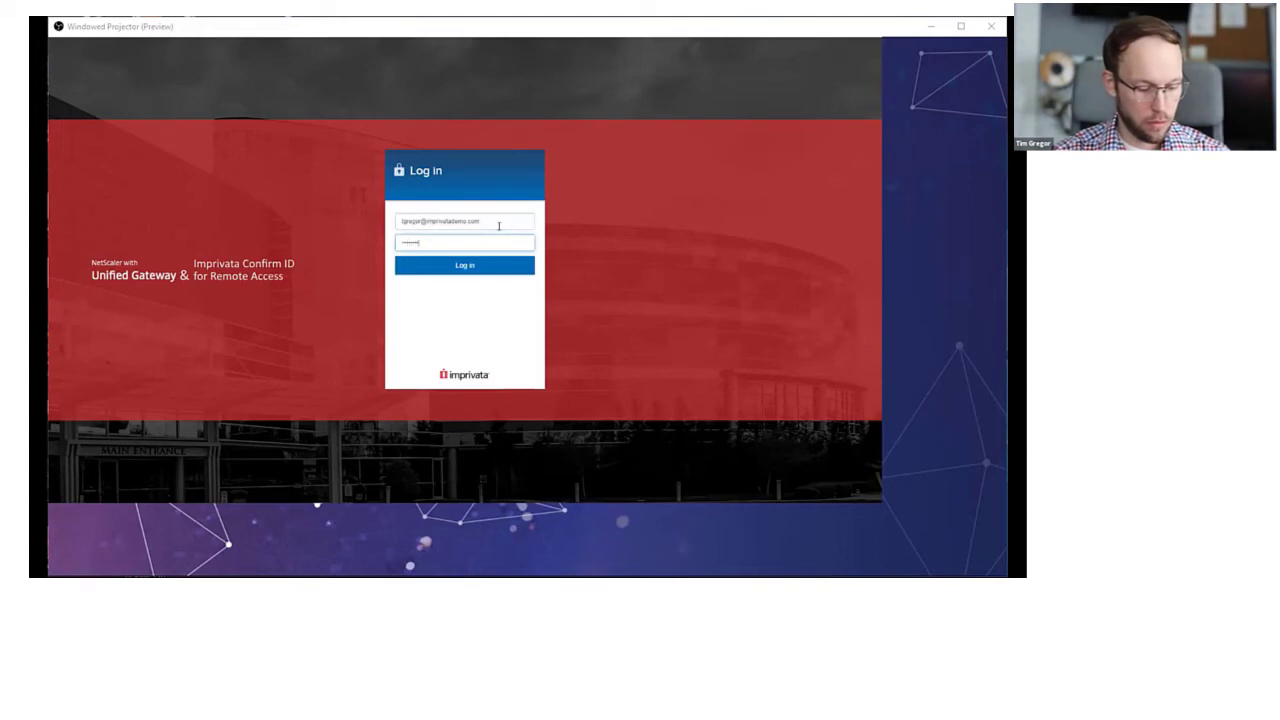
left_click(465, 265)
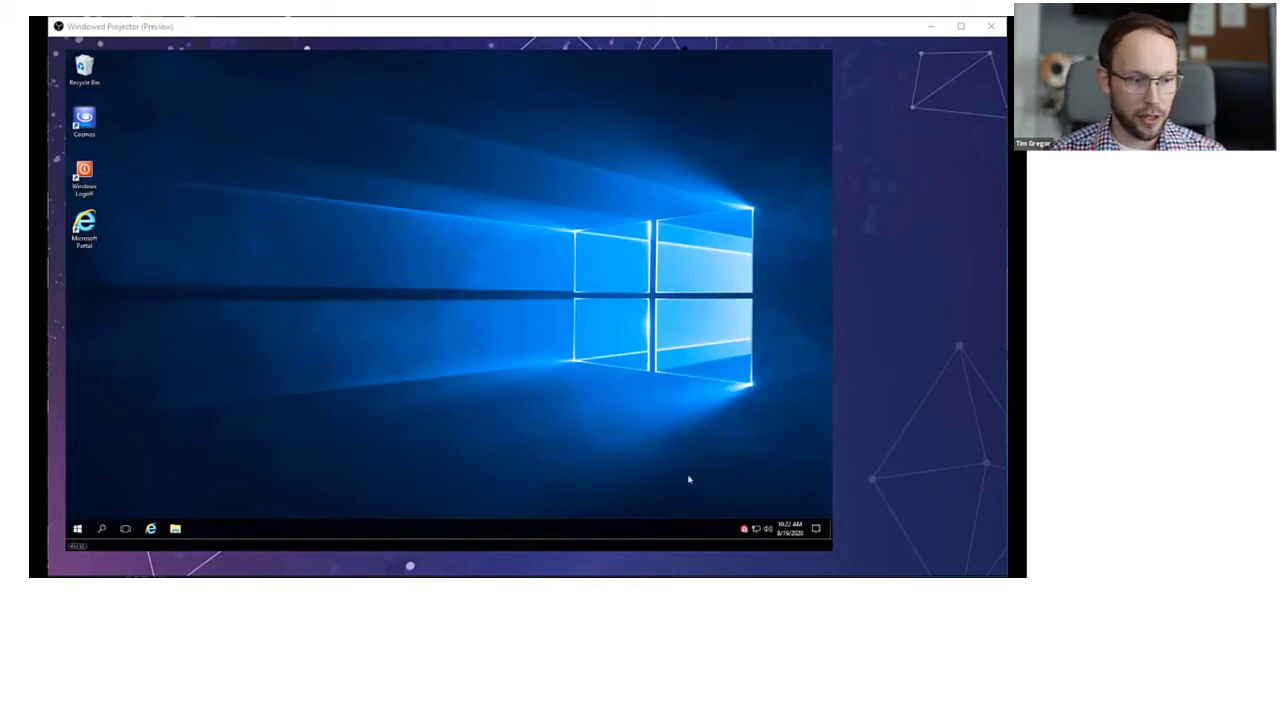
left_click(743, 529)
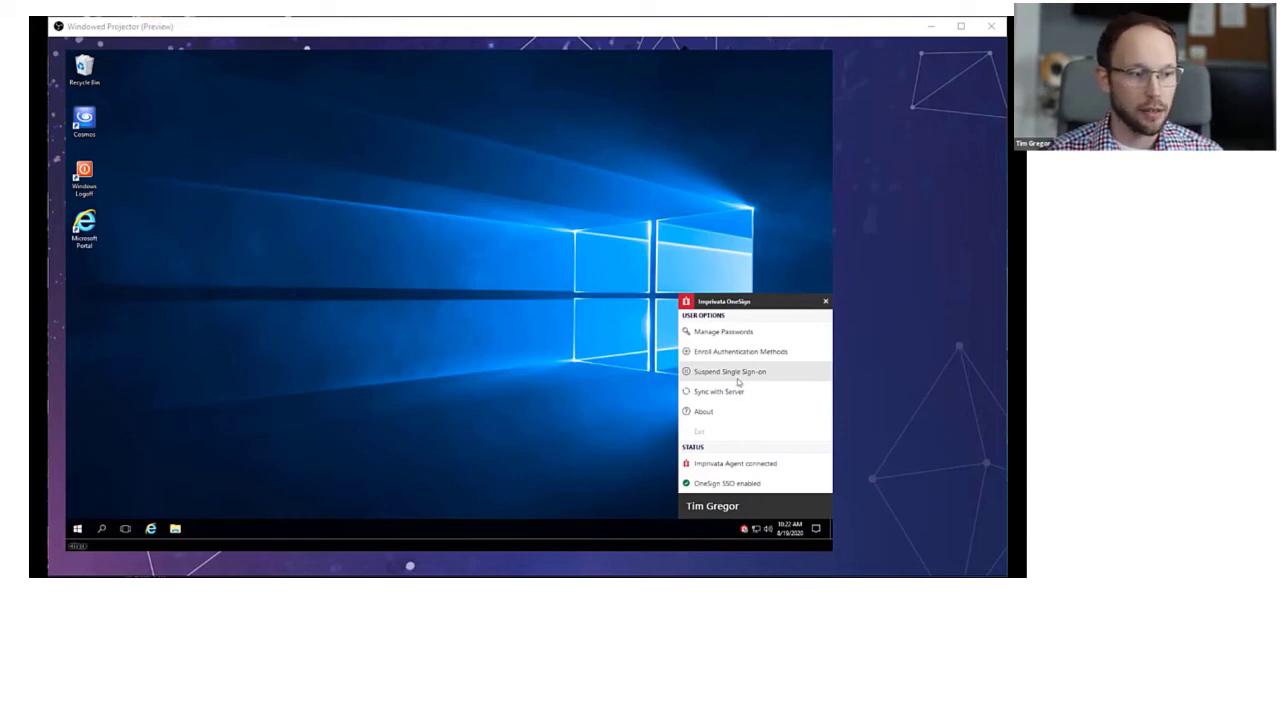
left_click(737, 381)
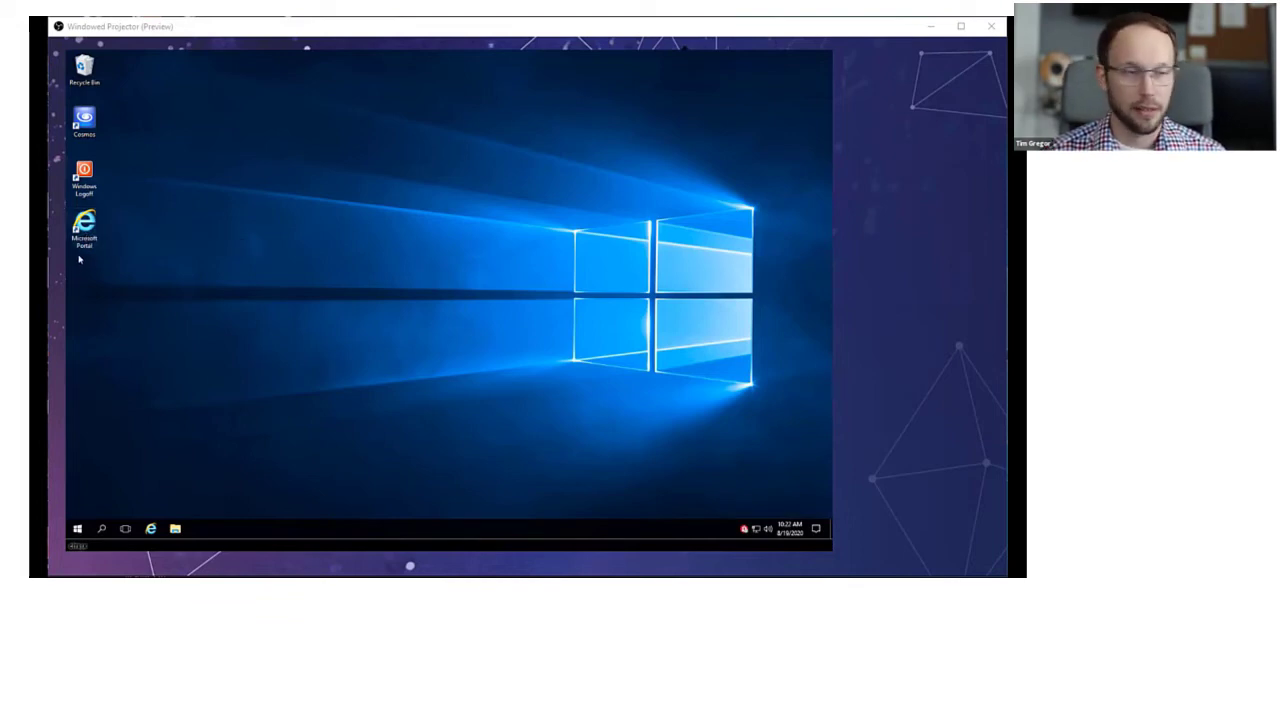
Step: Start the Microsoft Portal from the desktop and sign in to IMPRIVATADEMO Office365 with the account password
double_click(84, 226)
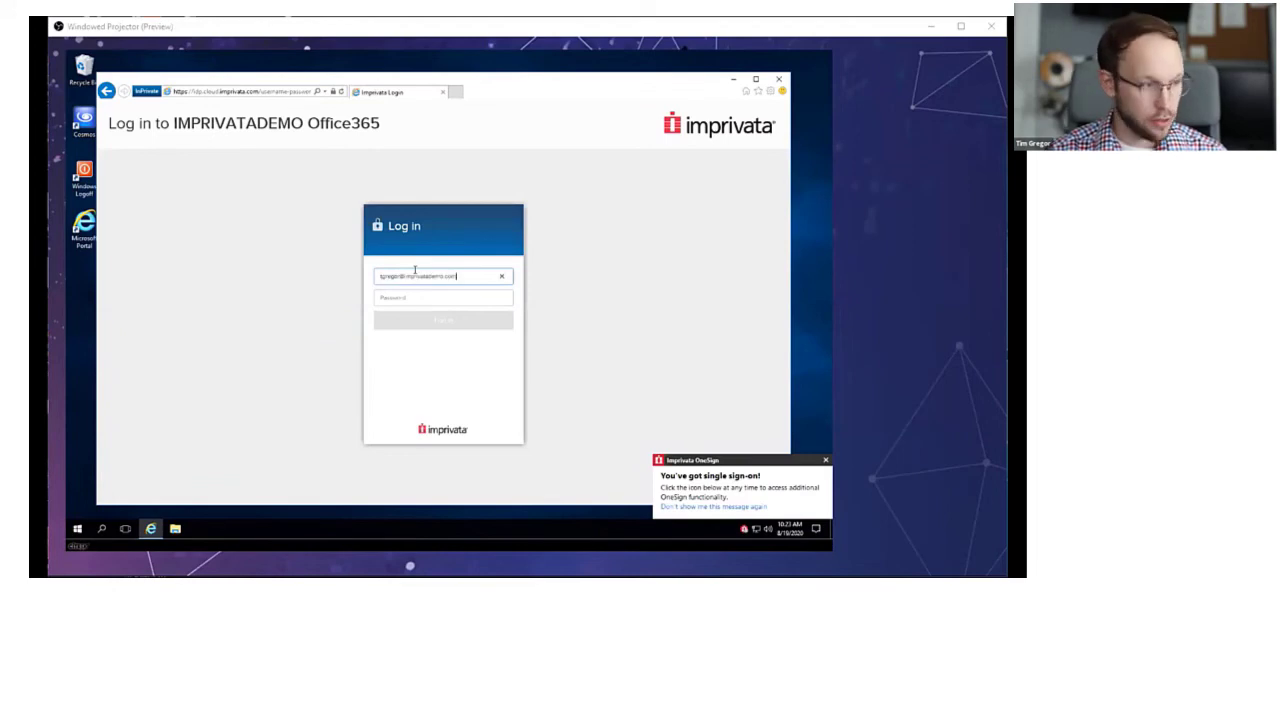
key("Tab")
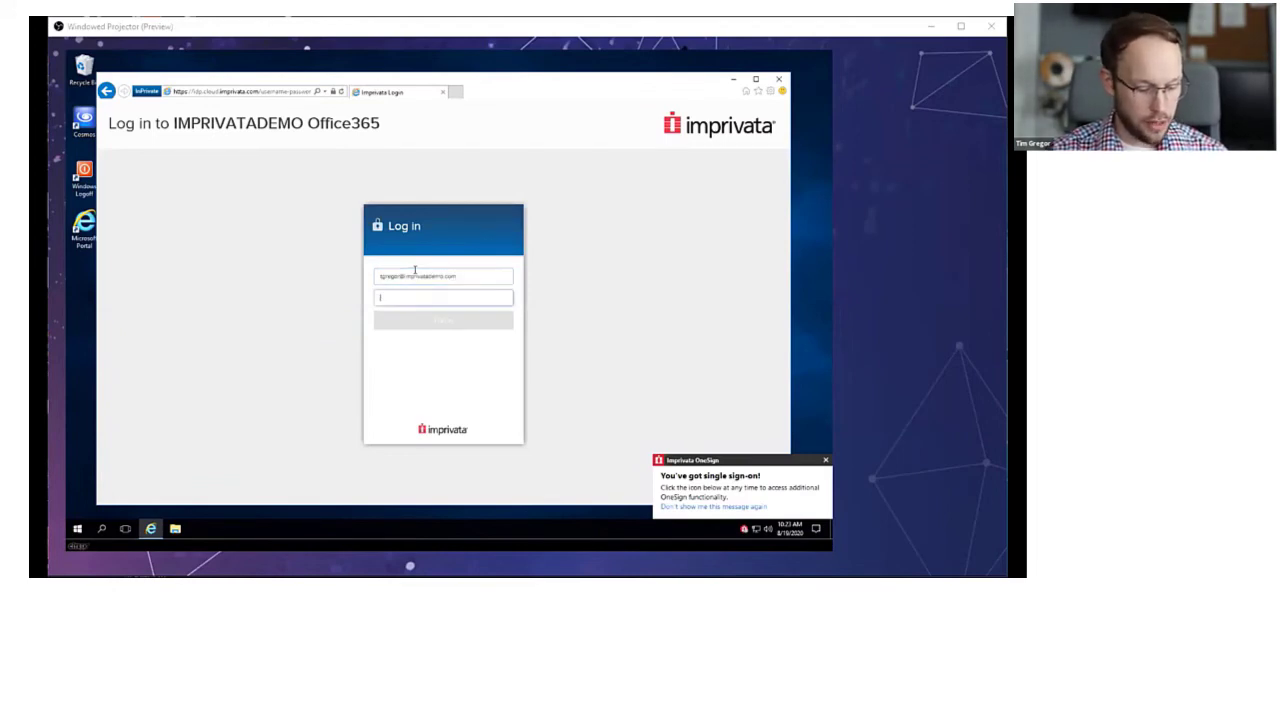
type("p•••••••••")
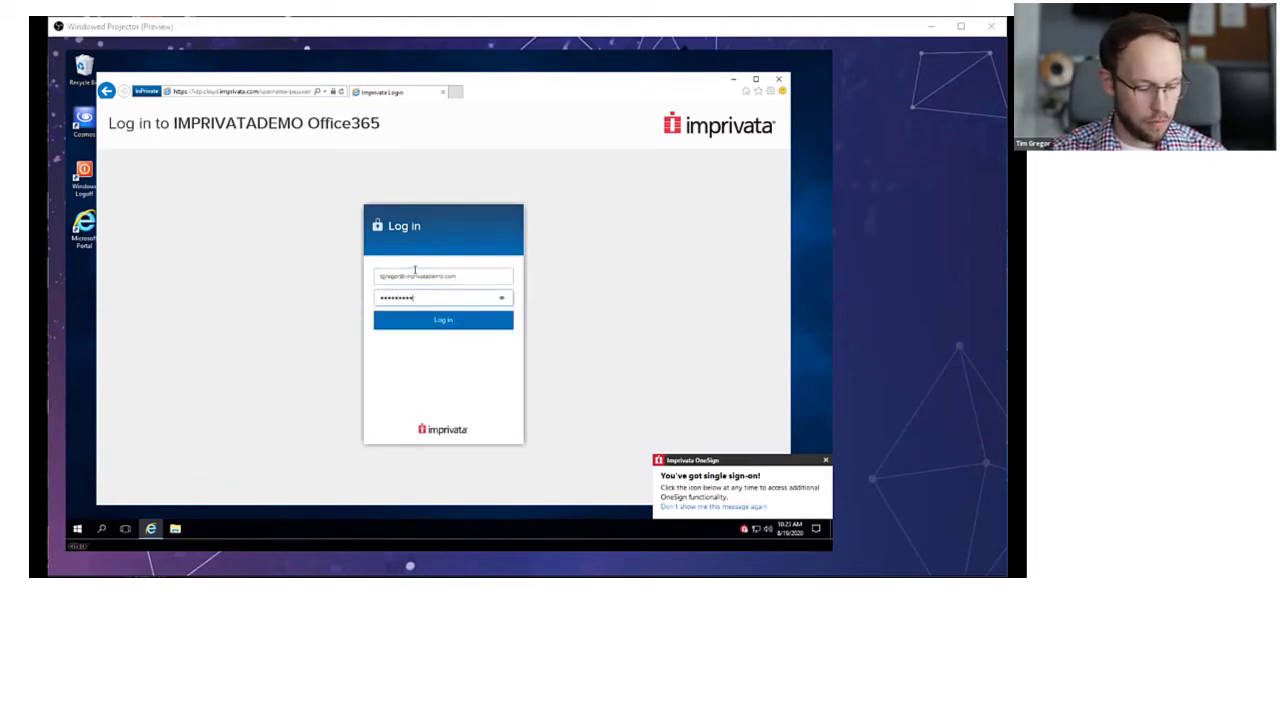
key("Return")
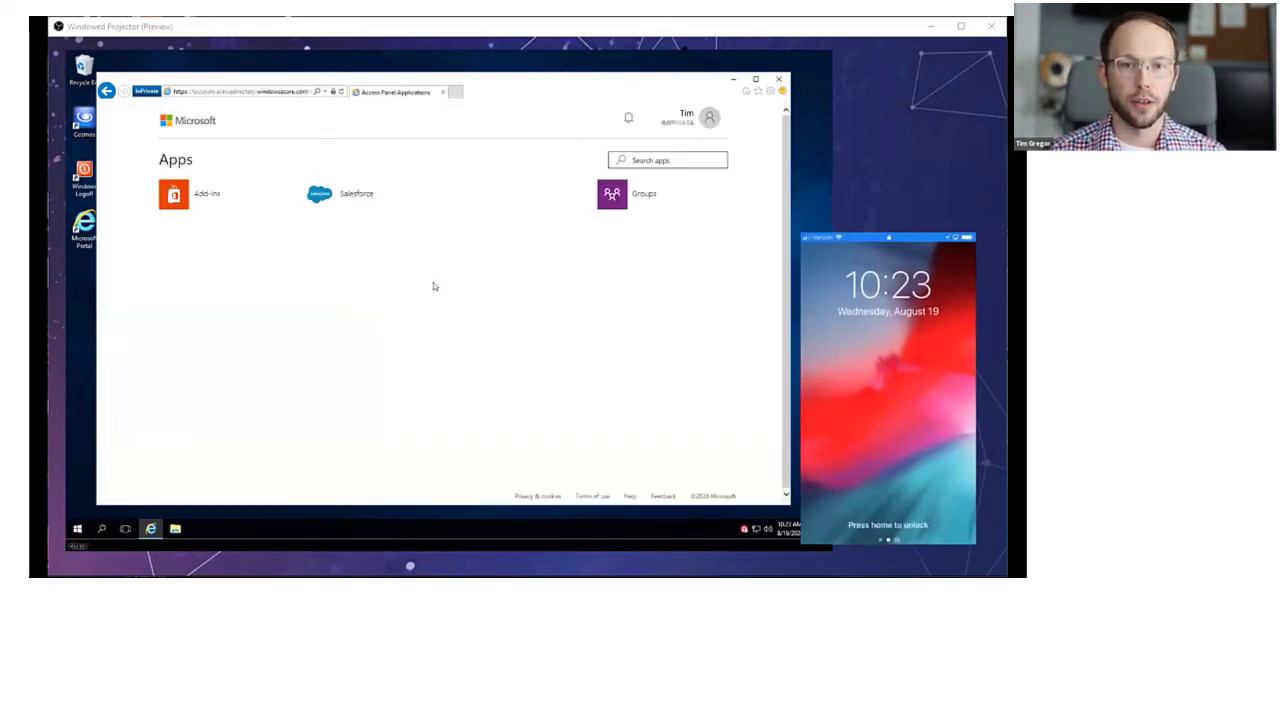
Step: Launch the Salesforce tile from the Microsoft Apps page
left_click(345, 194)
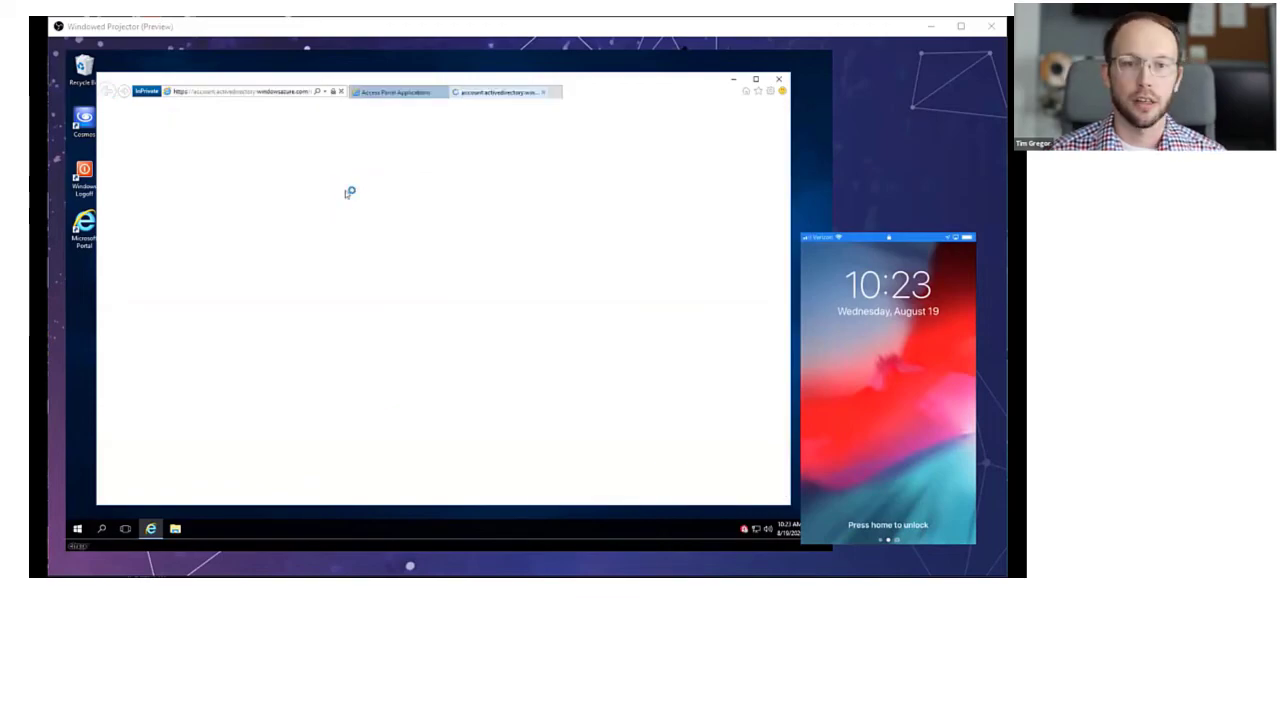